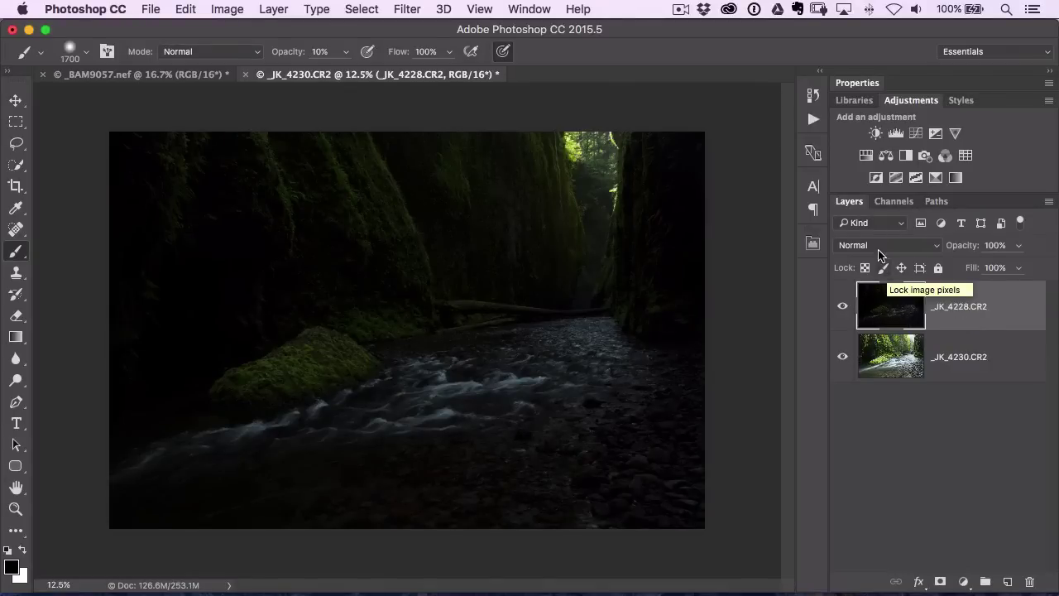
Glance at the top layer's blend mode list without changing it, then select the Move tool.
click(885, 245)
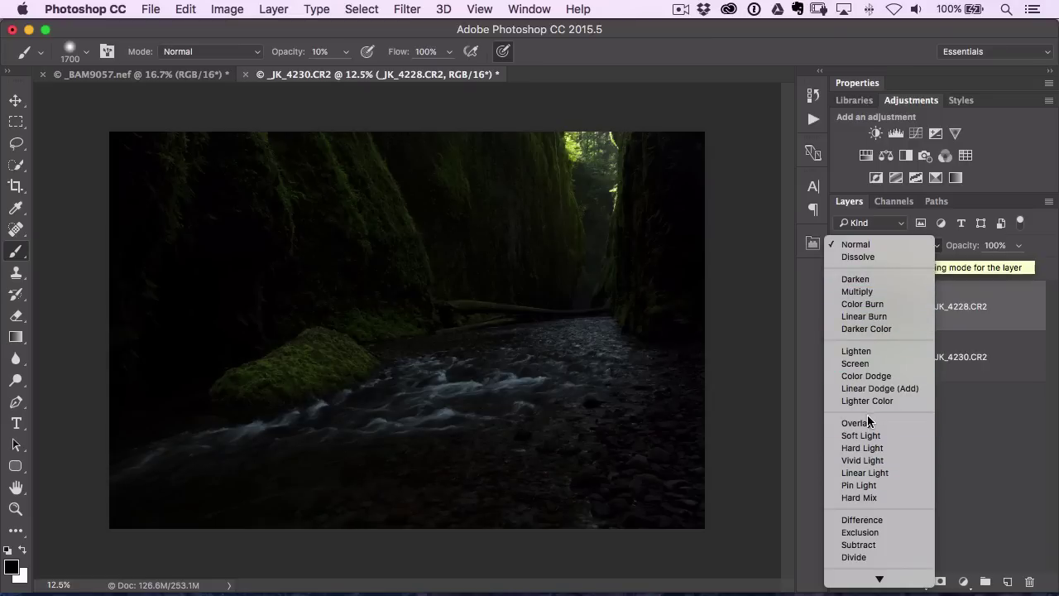
key(Escape)
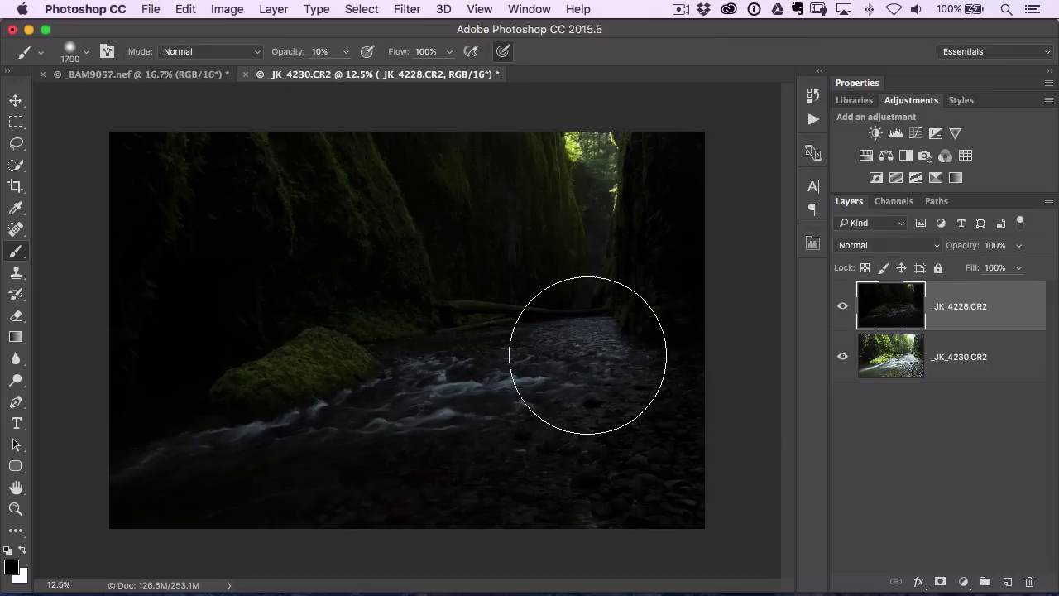
key(v)
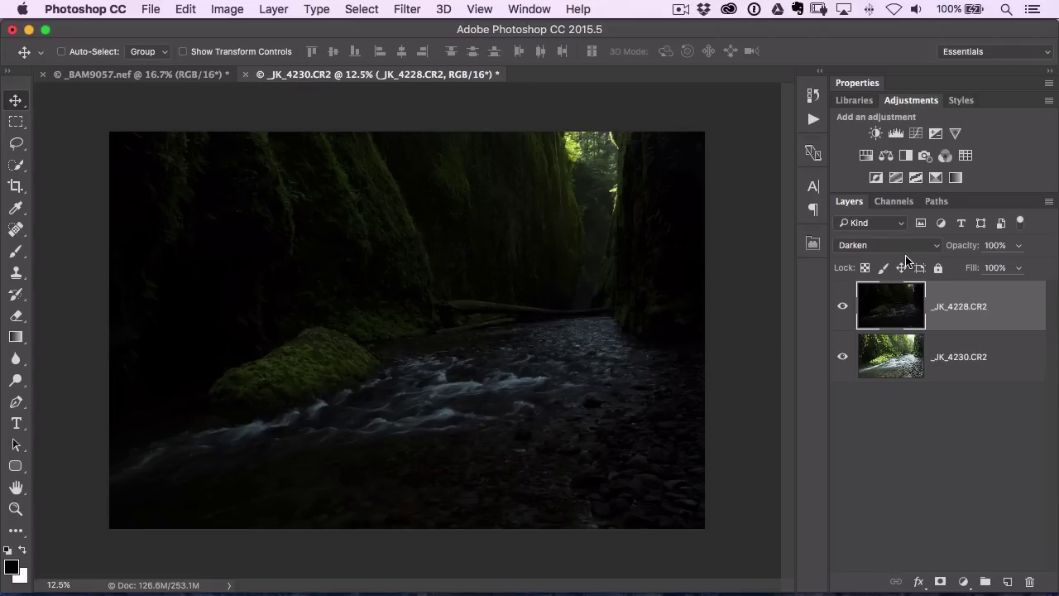
Cycle the top layer's blend mode through Overlay, Difference and Saturation, wrapping back to Normal.
key(shift+plus)
key(shift+plus)
key(shift+plus)
key(shift+plus)
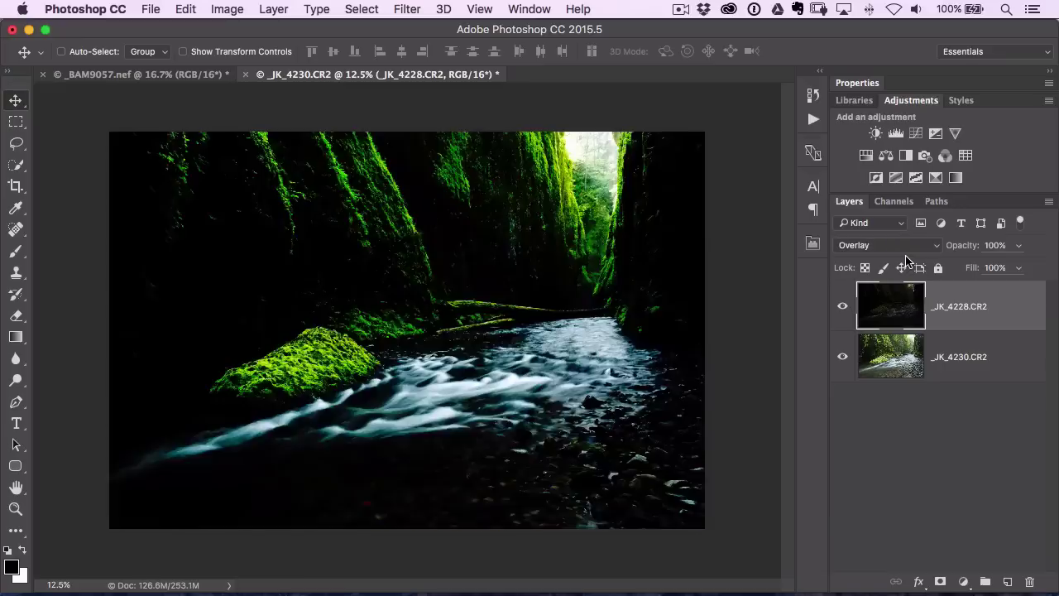
key(shift+plus)
key(shift+plus)
key(shift+plus)
key(shift+plus)
key(shift+plus)
key(shift+plus)
key(shift+plus)
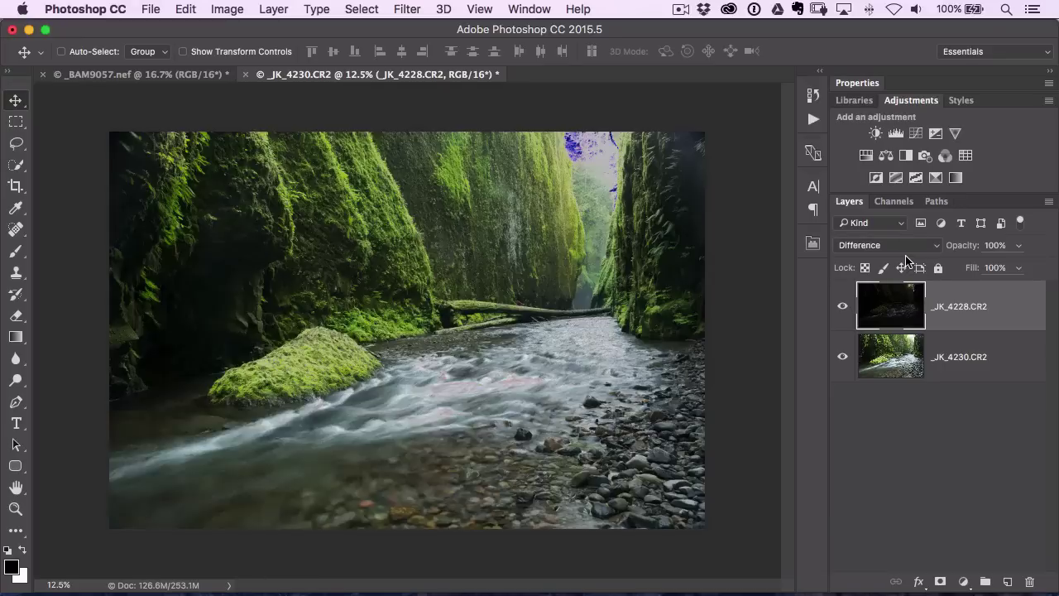
key(shift+plus)
key(shift+plus)
key(shift+plus)
key(shift+plus)
key(shift+plus)
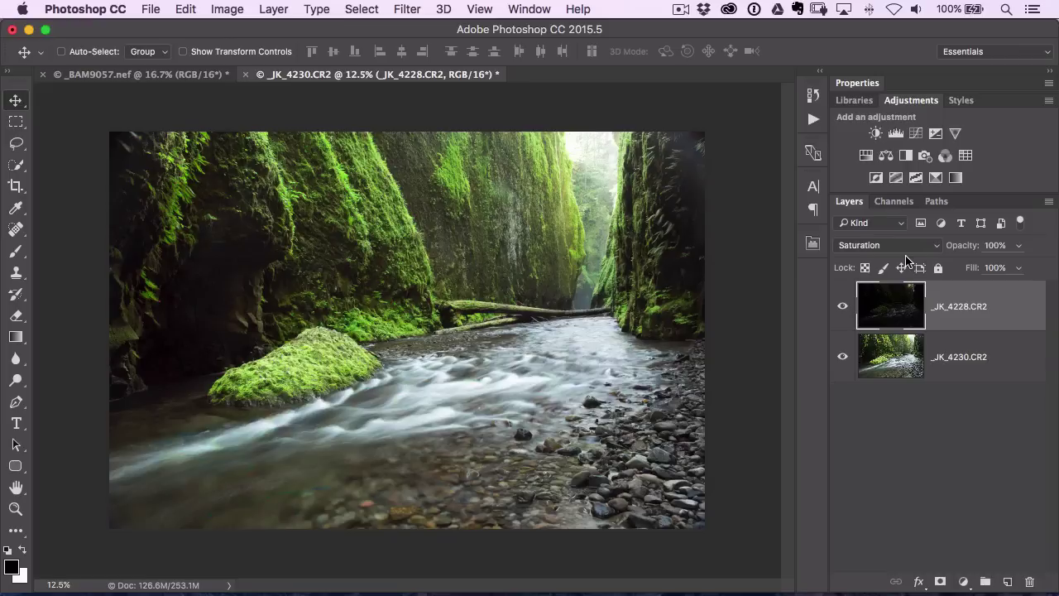
key(shift+plus)
key(shift+plus)
key(shift+plus)
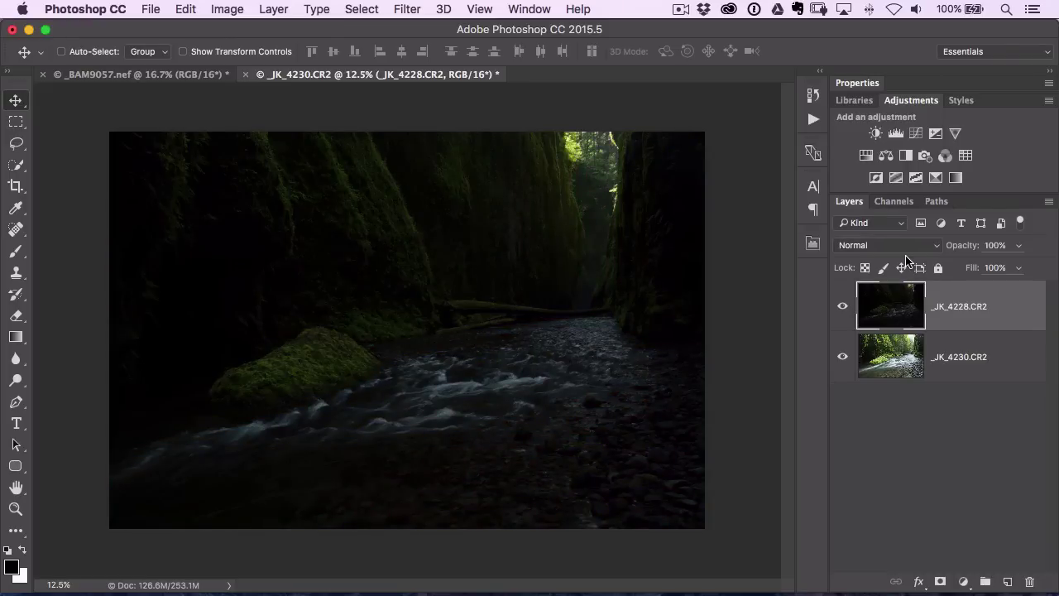
Cycle the blend modes again past Difference to Normal, briefly previewing Darken.
key(shift+plus)
key(shift+plus)
key(shift+plus)
key(shift+plus)
key(shift+plus)
key(shift+plus)
key(shift+plus)
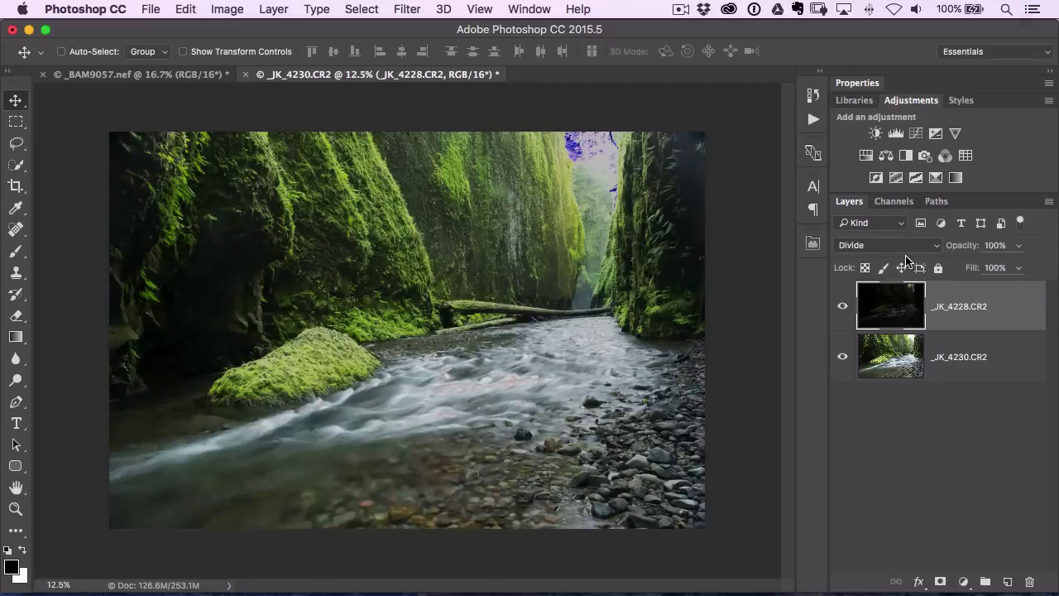
key(shift+plus)
key(shift+plus)
key(shift+plus)
key(shift+plus)
key(shift+plus)
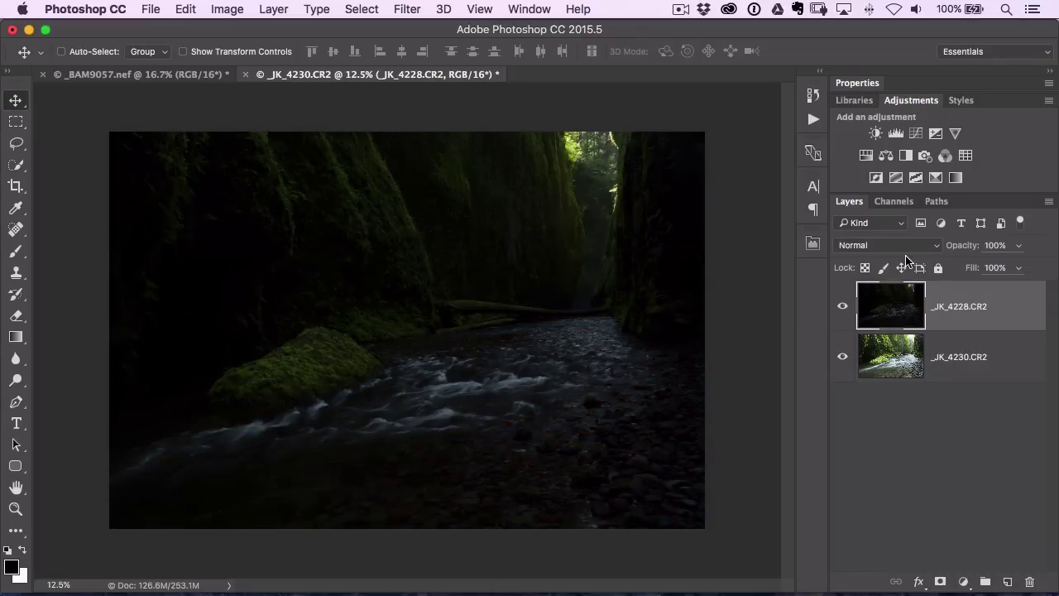
key(shift+plus)
key(shift+minus)
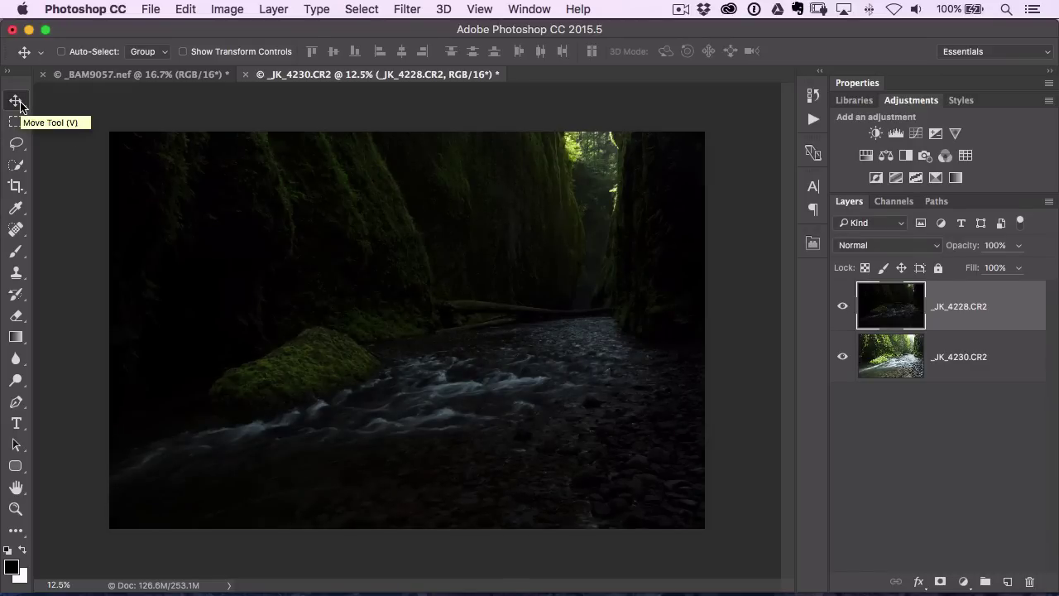
Make the Brush tool active again, at 10% opacity, using the B shortcut.
key(b)
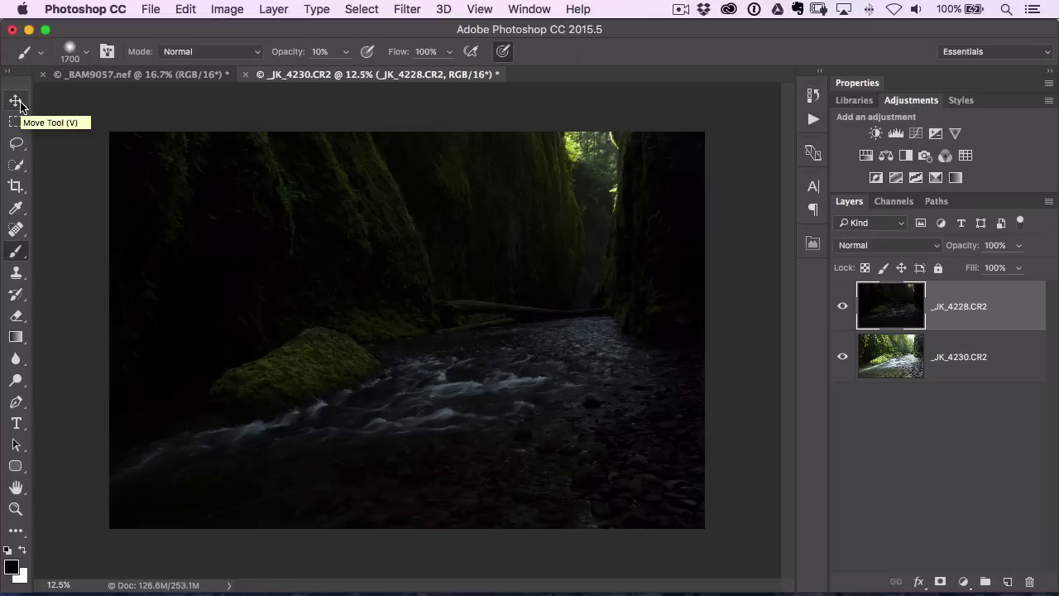